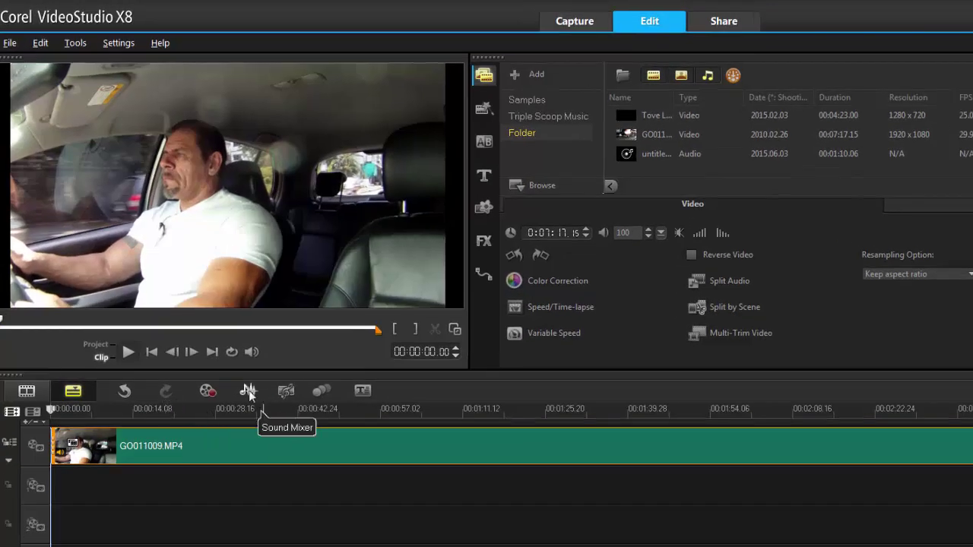
Pan the clip's sound toward the right in the Sound Mixer, then return to the Video options
left_click(249, 390)
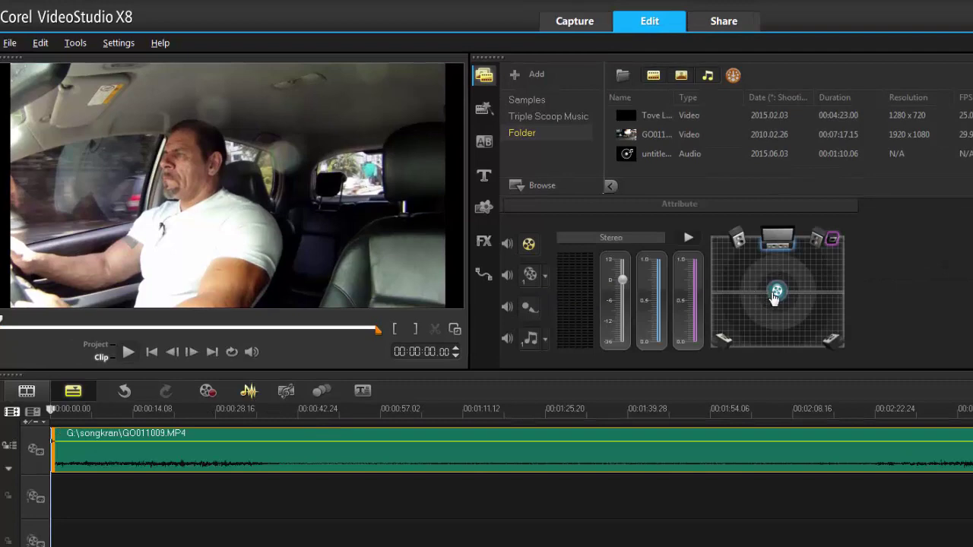
mouse_move(777, 295)
left_mouse_down()
mouse_move(833, 301)
mouse_move(778, 305)
left_mouse_up()
left_click(253, 392)
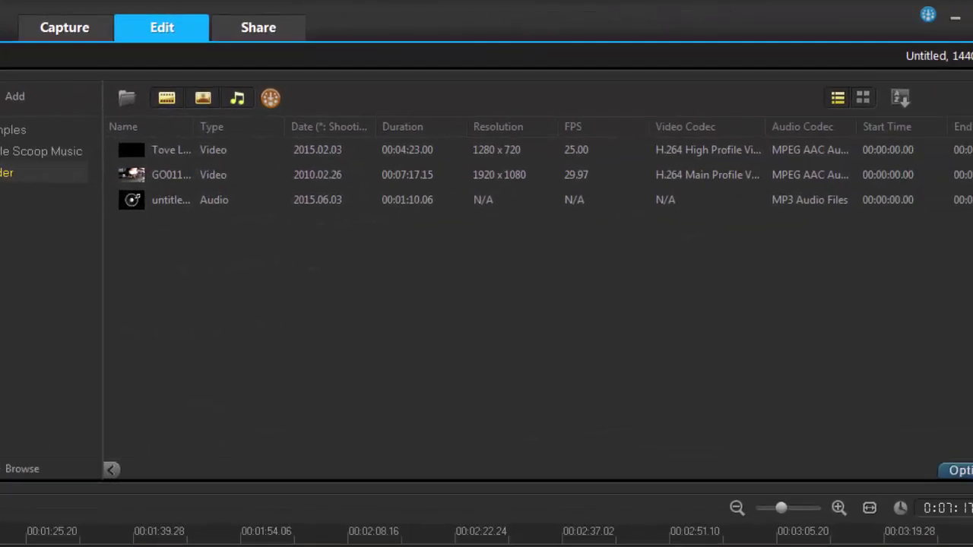
left_click(863, 97)
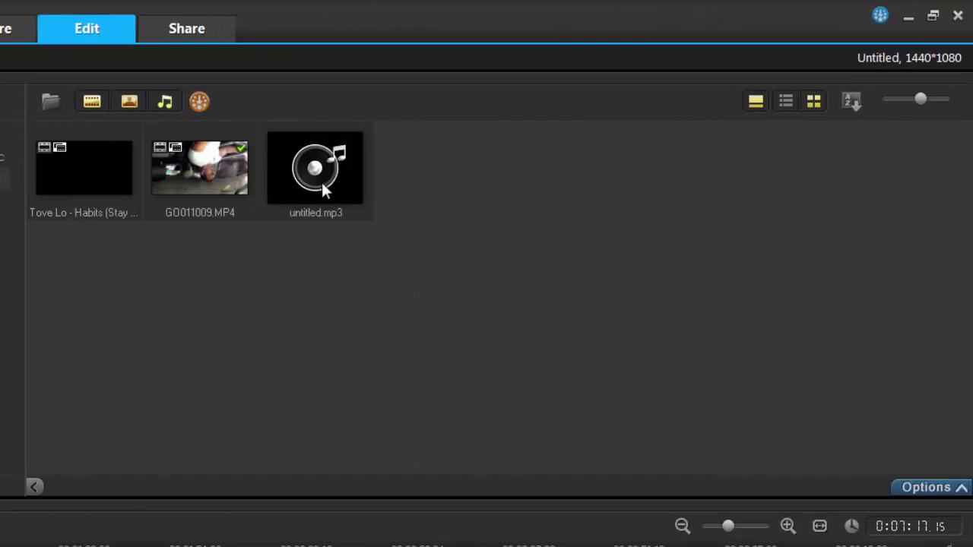
left_click(786, 100)
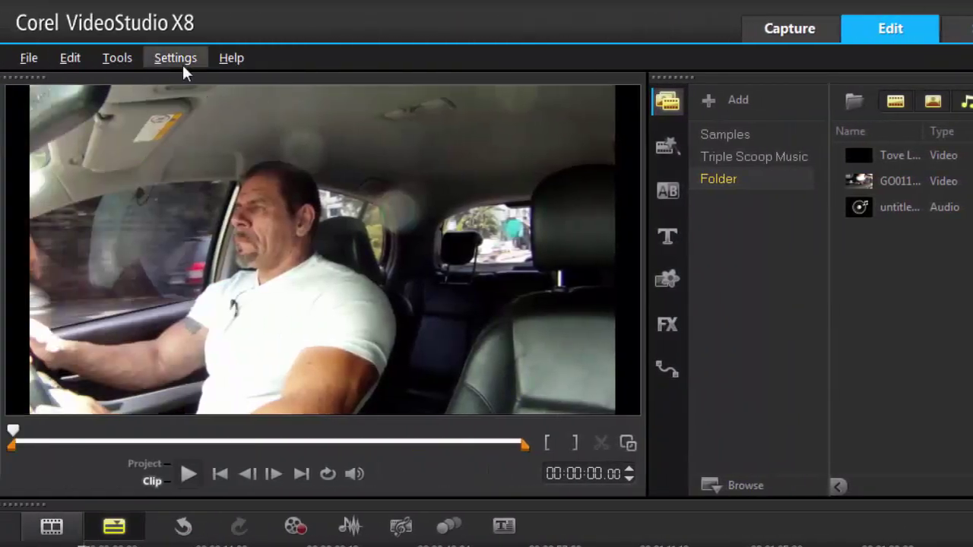
Open Settings > Project Properties and select AVCHD as the project format
left_click(181, 60)
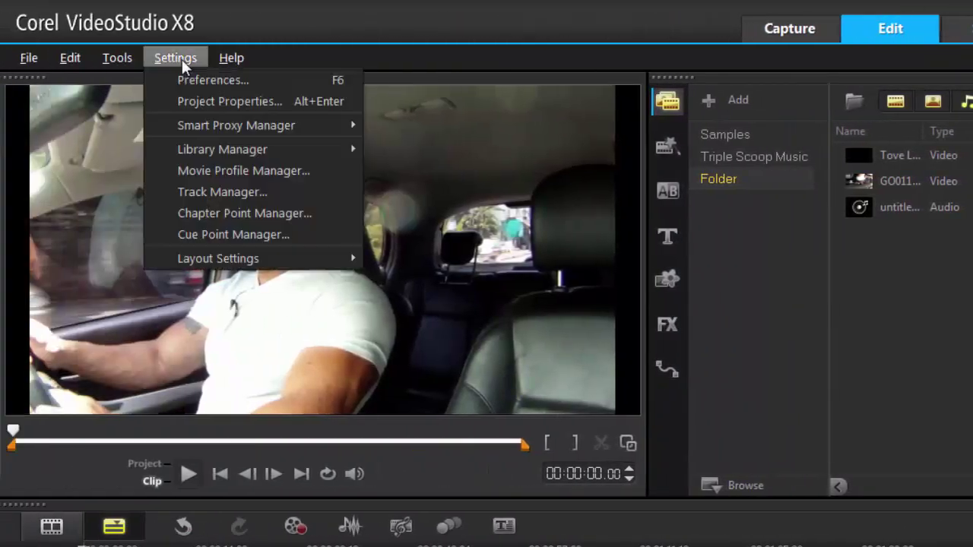
left_click(215, 101)
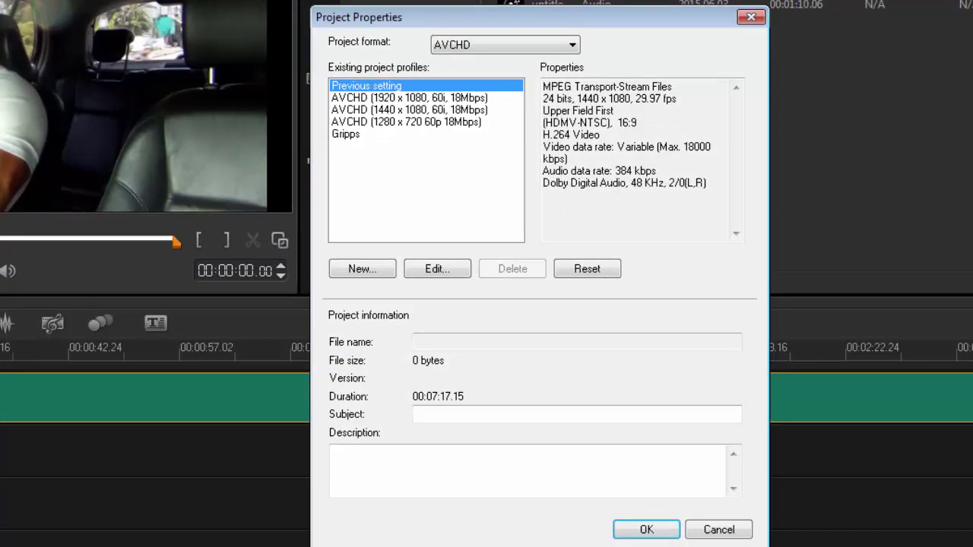
left_click(578, 47)
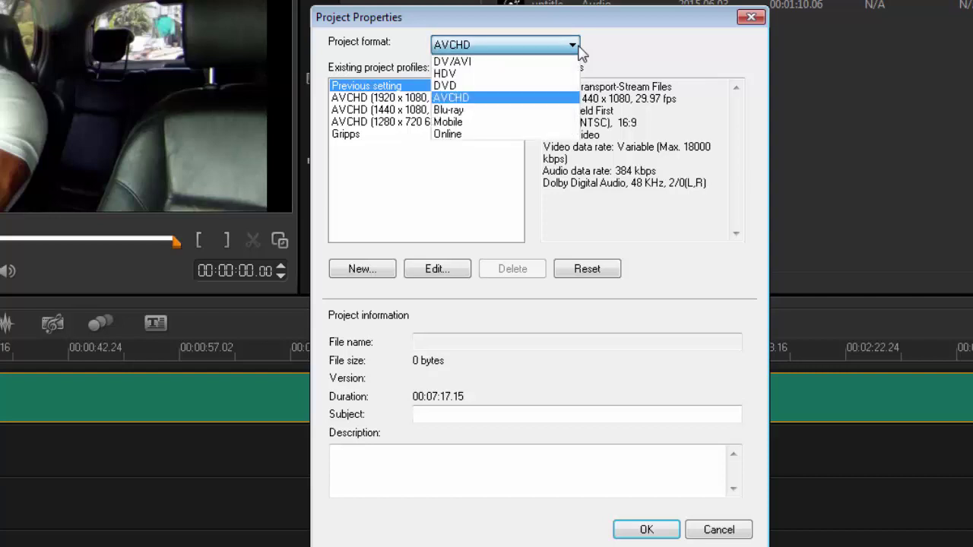
left_click(484, 99)
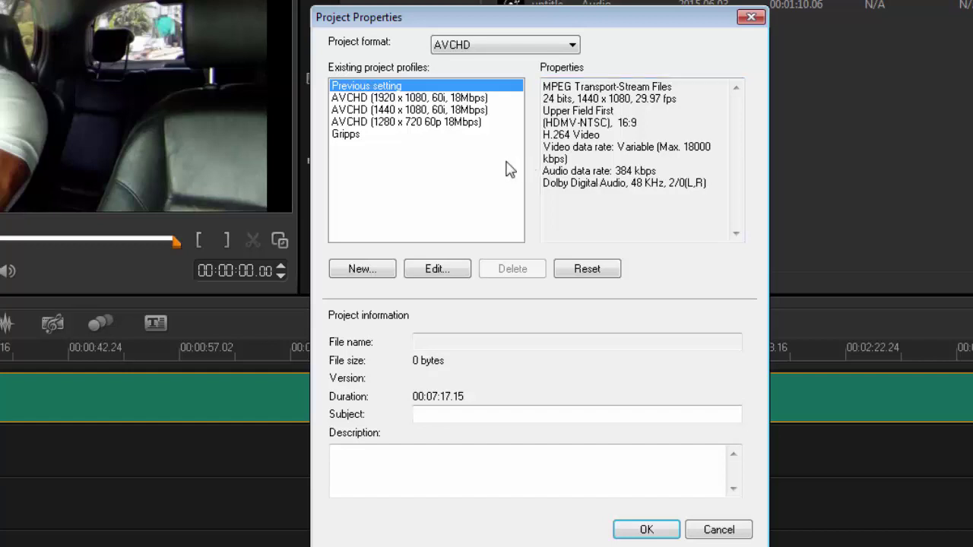
Create a new profile named 'test' at 29.97 frames/second with a 1920 x 1080 frame size
left_click(362, 269)
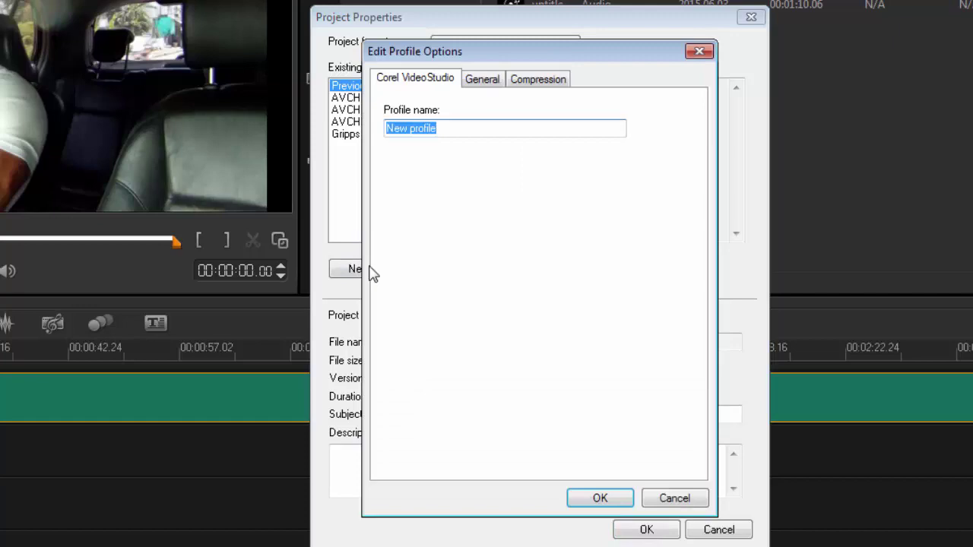
type("test")
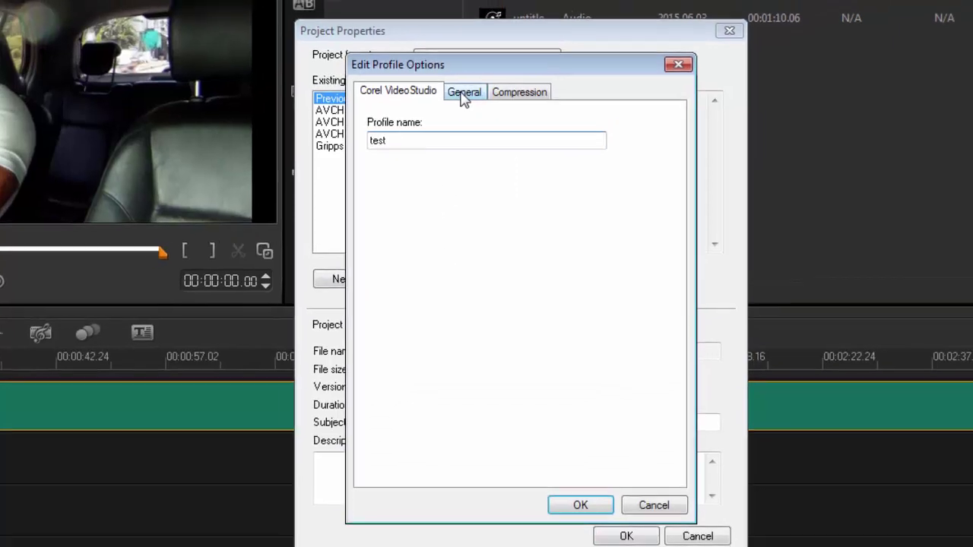
left_click(482, 80)
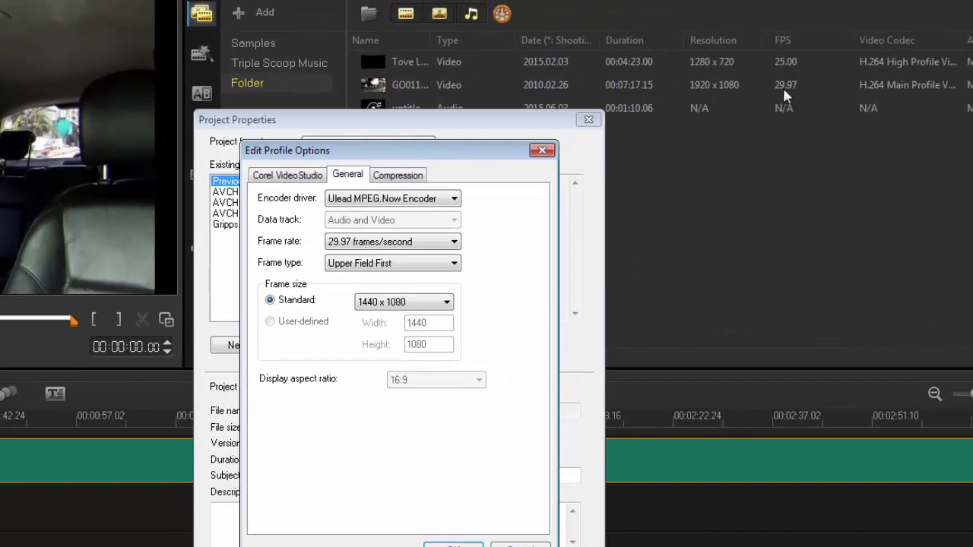
left_click(454, 243)
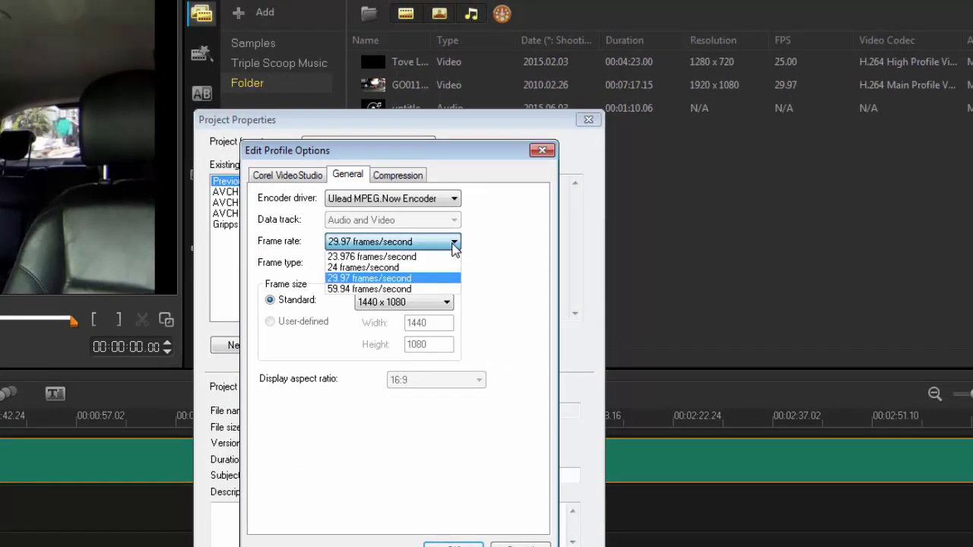
left_click(454, 247)
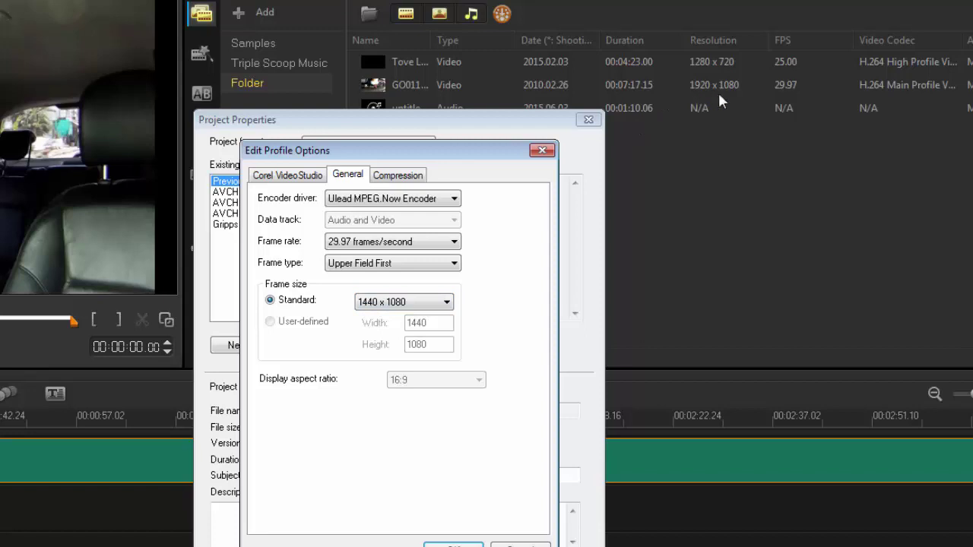
left_click(446, 303)
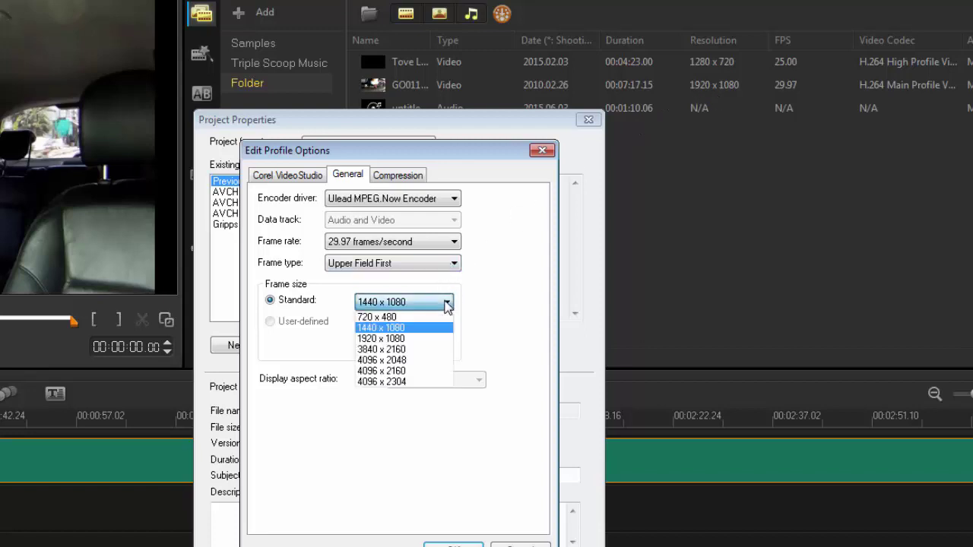
left_click(417, 339)
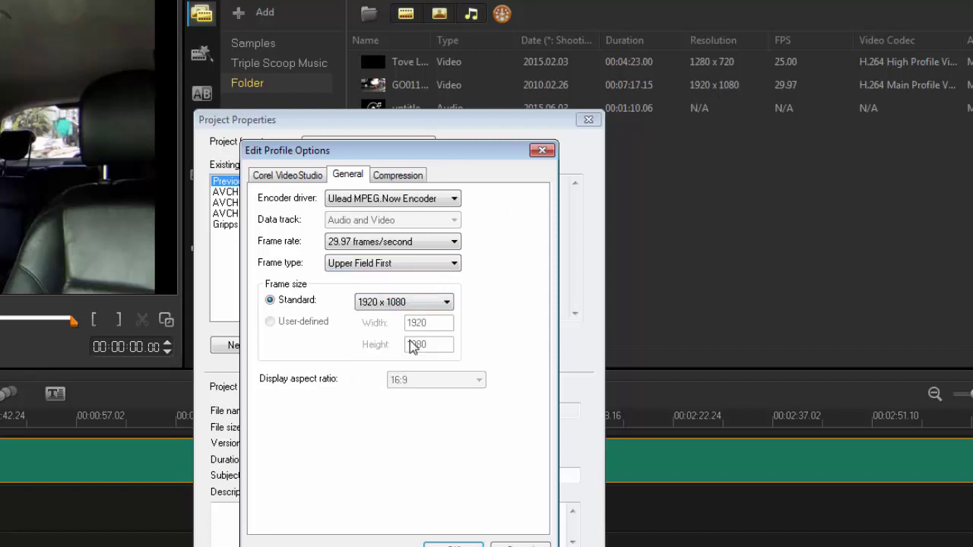
In Compression, keep NTSC HDMV, turn off AVCHD, and switch the video format from MPEG-2 to H.264 Video
left_click(405, 181)
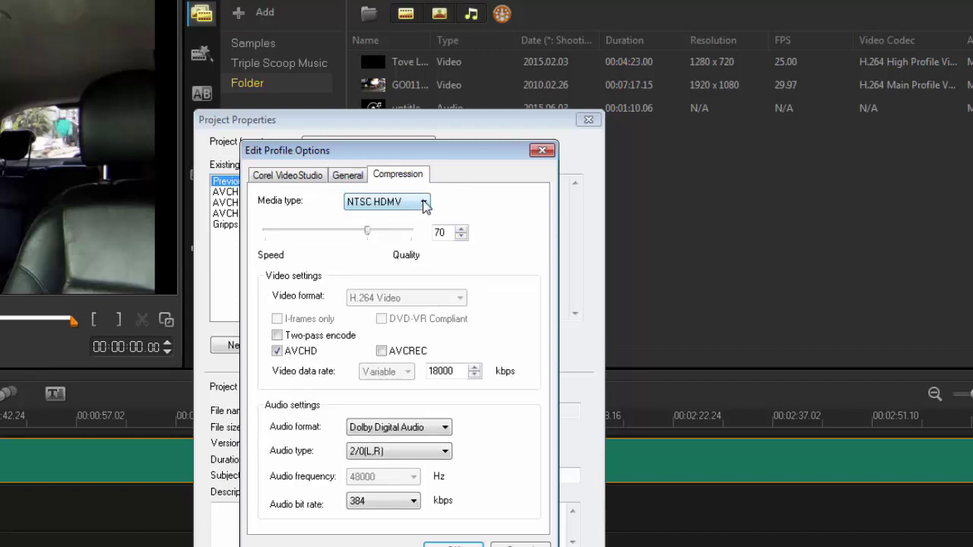
left_click(423, 202)
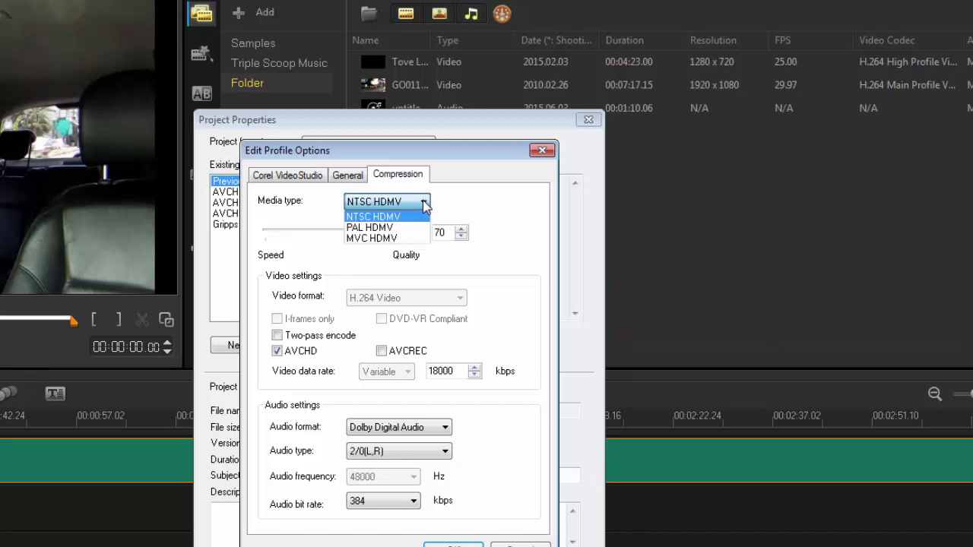
left_click(423, 204)
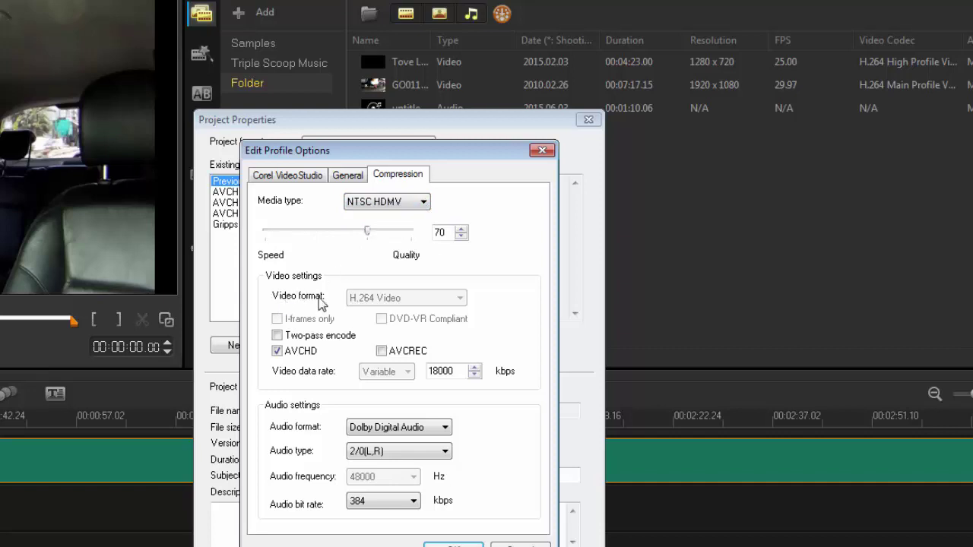
left_click(278, 352)
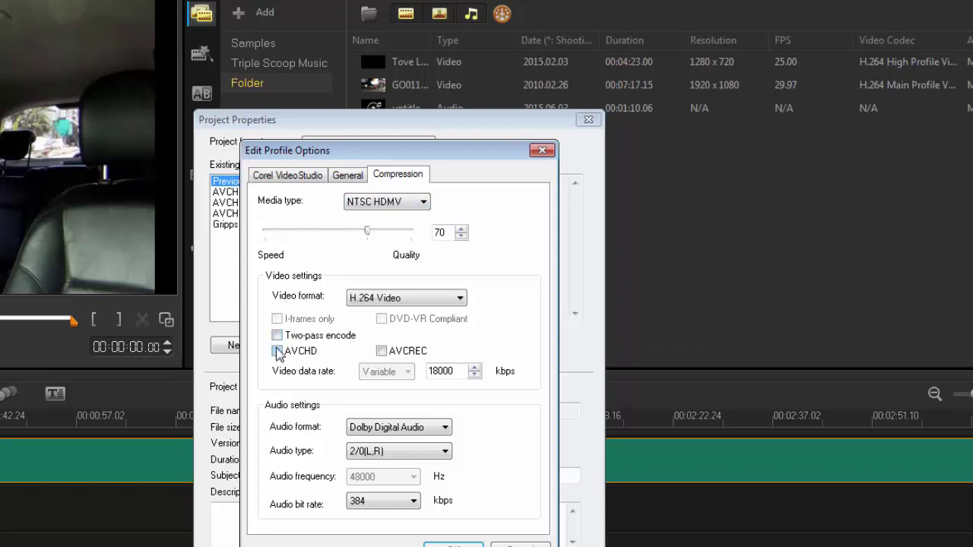
left_click(461, 298)
left_click(402, 313)
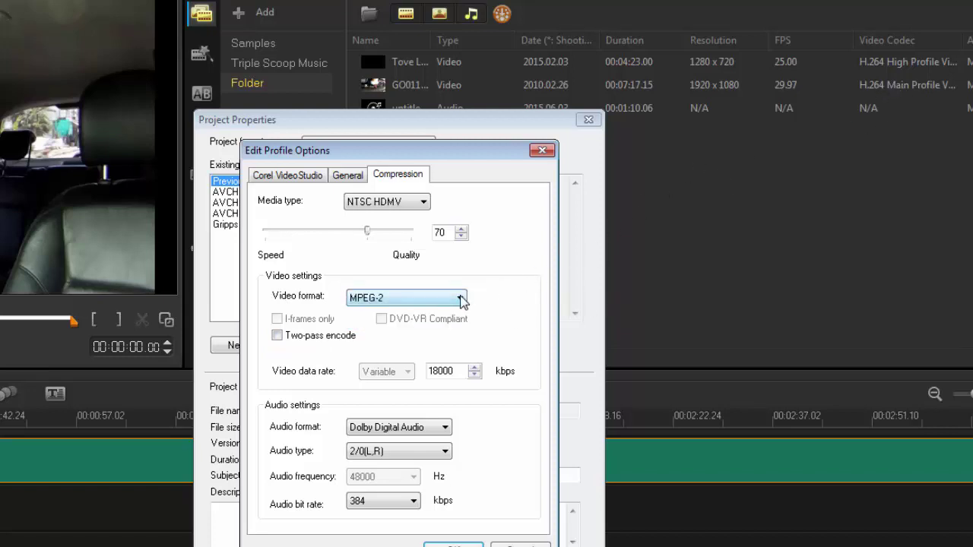
left_click(460, 298)
left_click(415, 325)
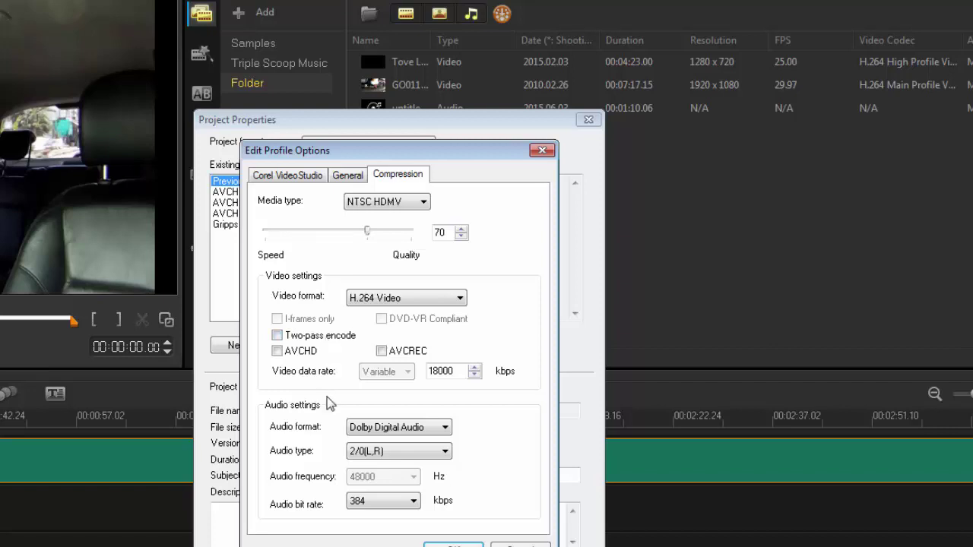
Set Dolby Digital Audio with 3/2 (L,C,R,SL,SR) channels and save the test profile
left_click(444, 427)
left_click(374, 442)
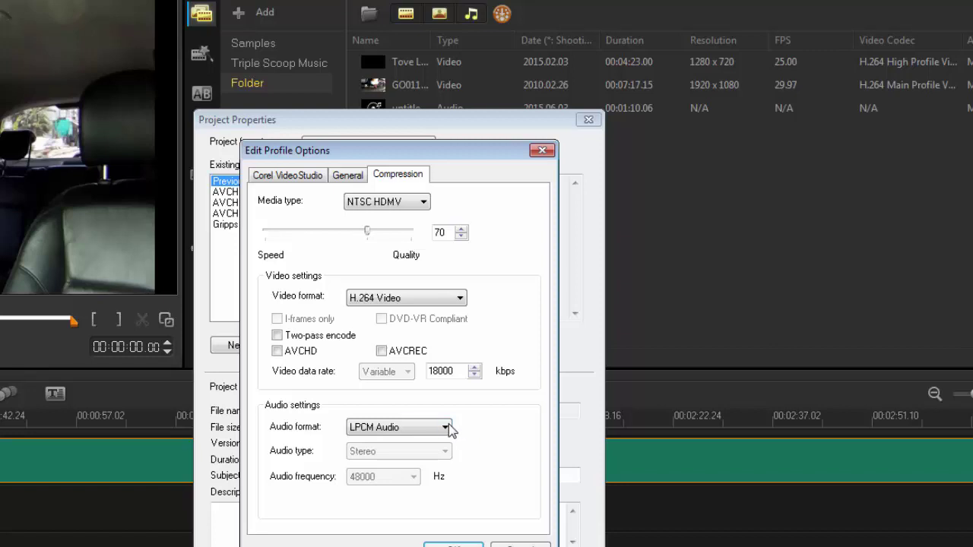
left_click(446, 429)
left_click(435, 454)
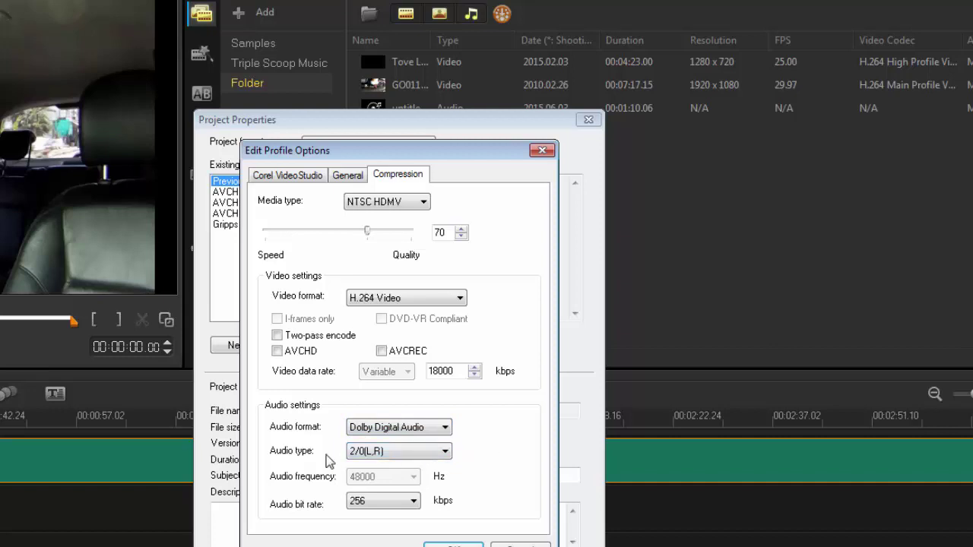
left_click(447, 451)
left_click(412, 476)
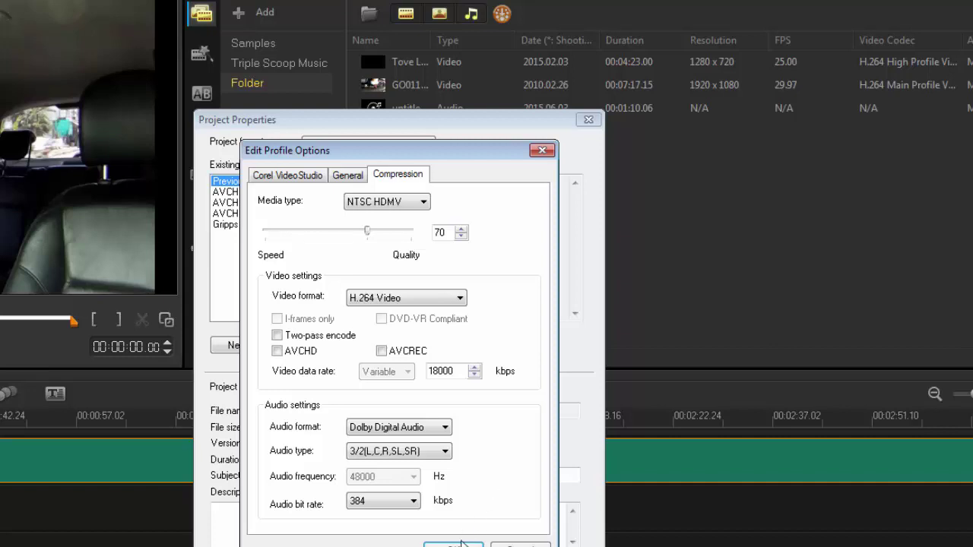
left_click(459, 546)
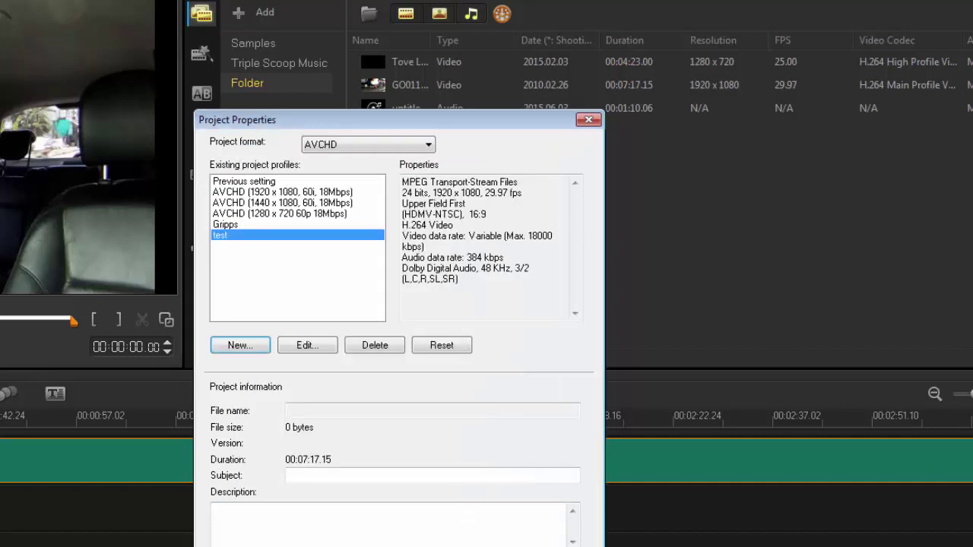
Apply the test profile in Project Properties and confirm the project settings change
left_click(460, 546)
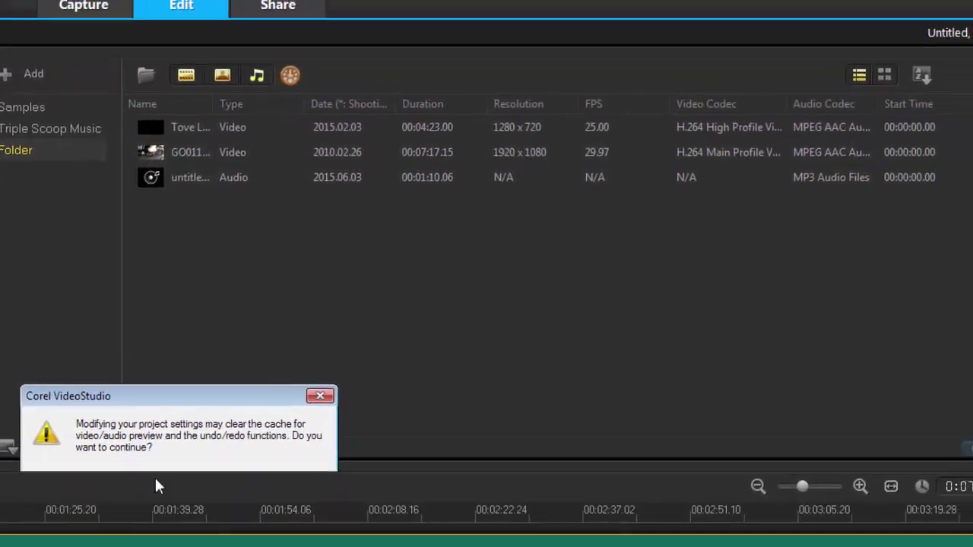
left_click(364, 389)
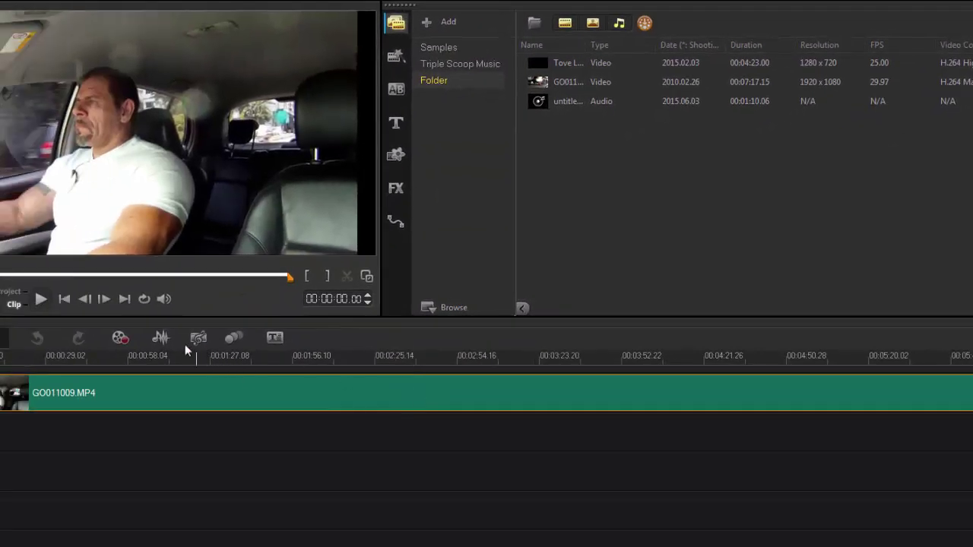
Show the surround sound mixer, nudge the video's sound, and delete the video clip from the timeline
left_click(161, 338)
mouse_move(688, 238)
left_mouse_down()
mouse_move(678, 222)
mouse_move(681, 242)
left_mouse_up()
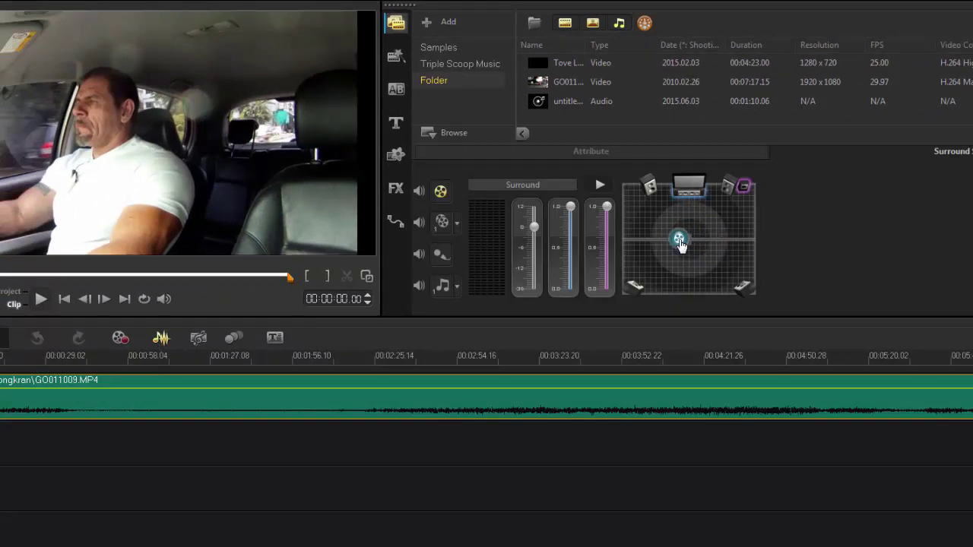
left_click(560, 396)
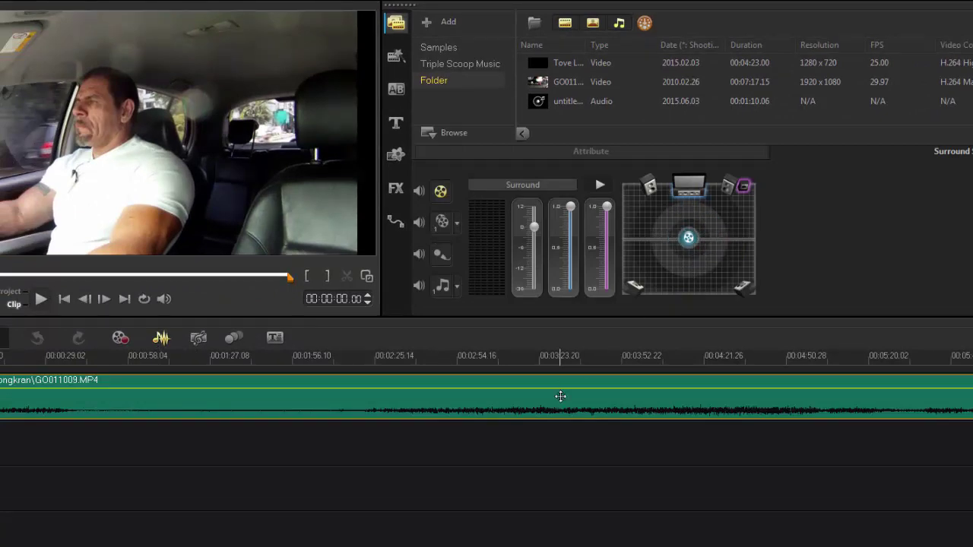
key("Delete")
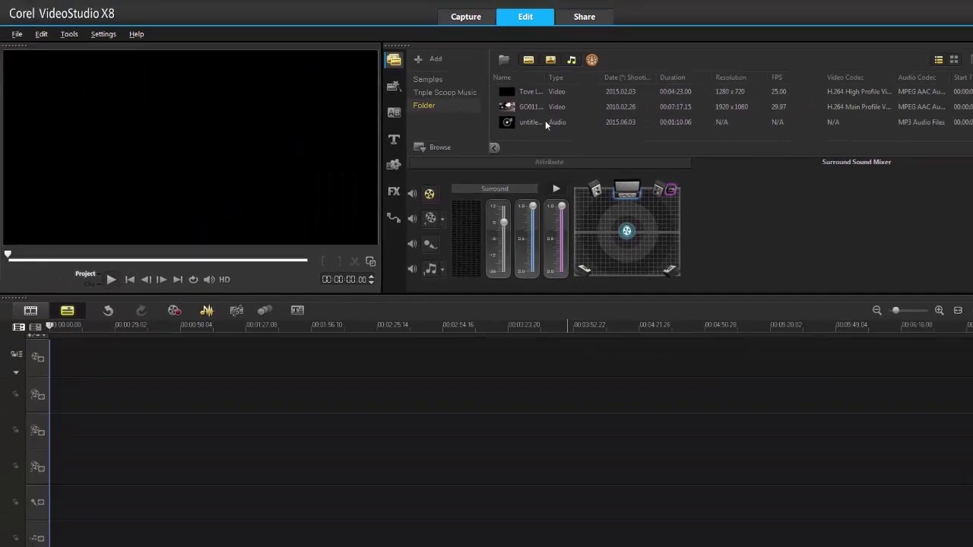
Place untitled.mp3 at the start of the music track and select it
left_click(546, 122)
left_click_drag(544, 120, 115, 506)
left_click(131, 544)
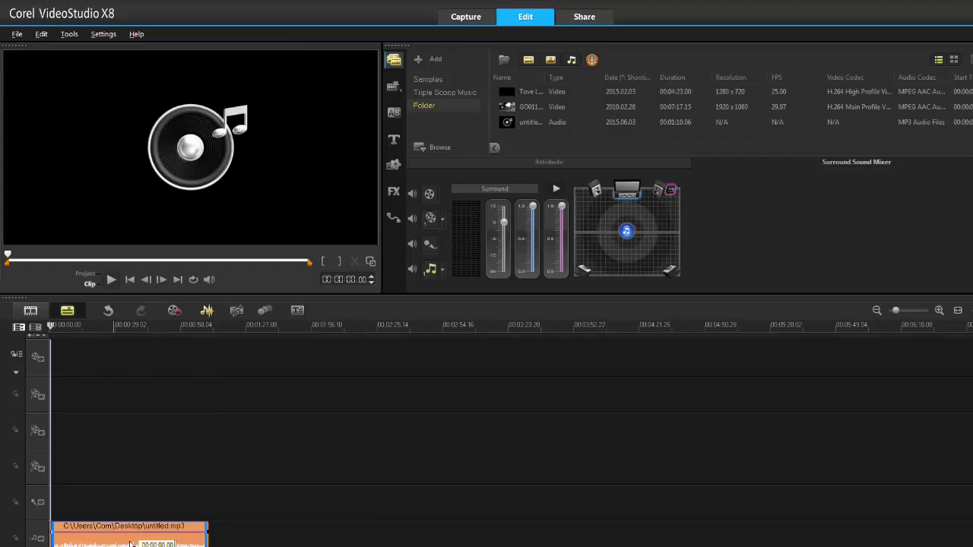
Fit the project in the timeline, replay untitled.mp3 from the start, and pan it toward the lower left
left_click(958, 311)
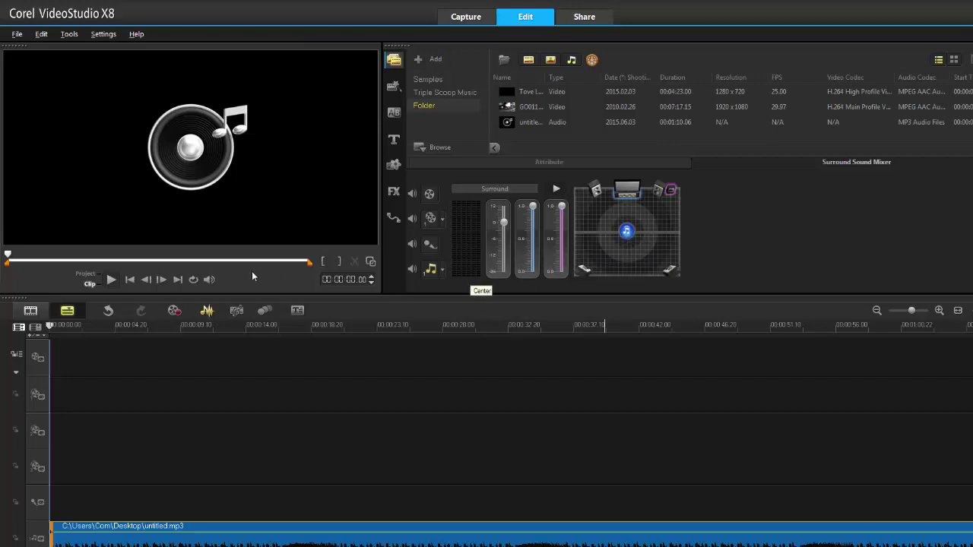
left_click(111, 279)
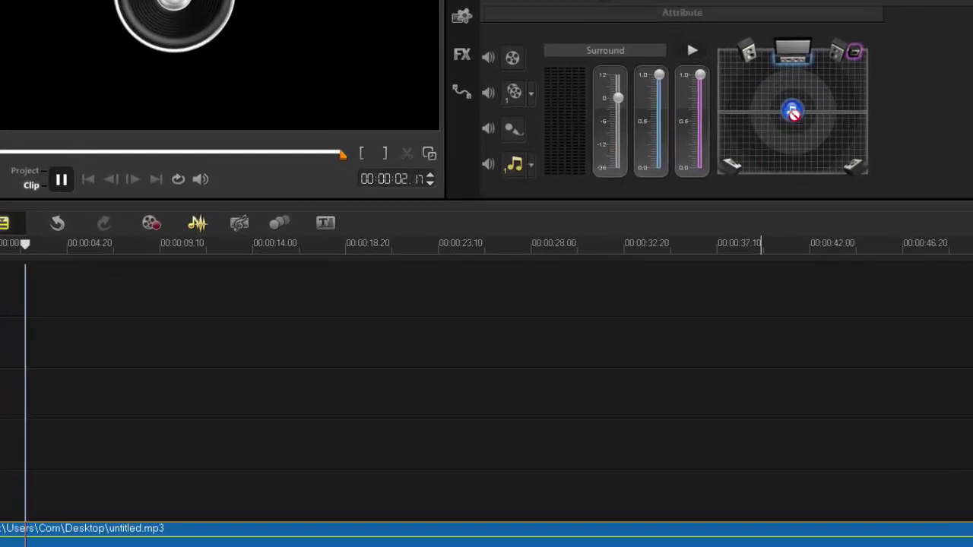
left_click(60, 181)
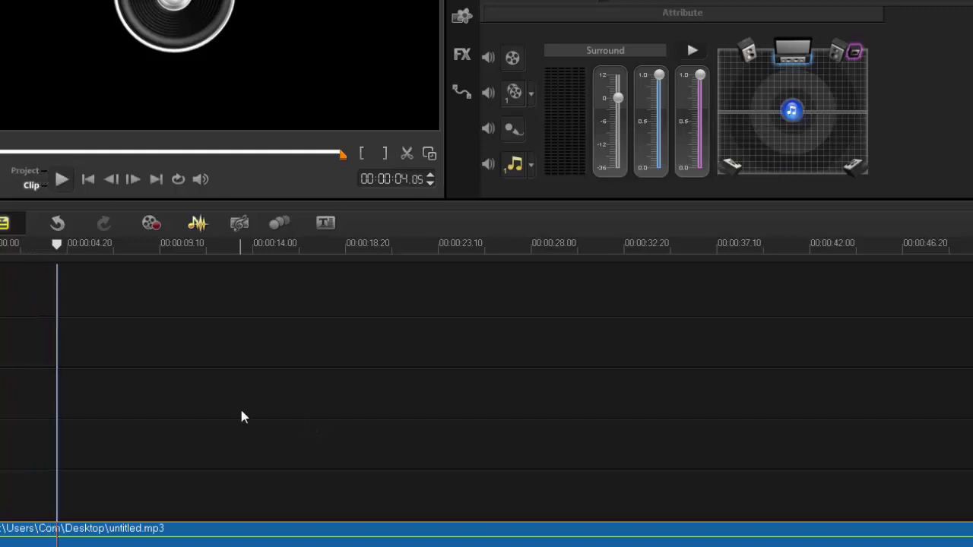
left_click_drag(58, 244, 1, 242)
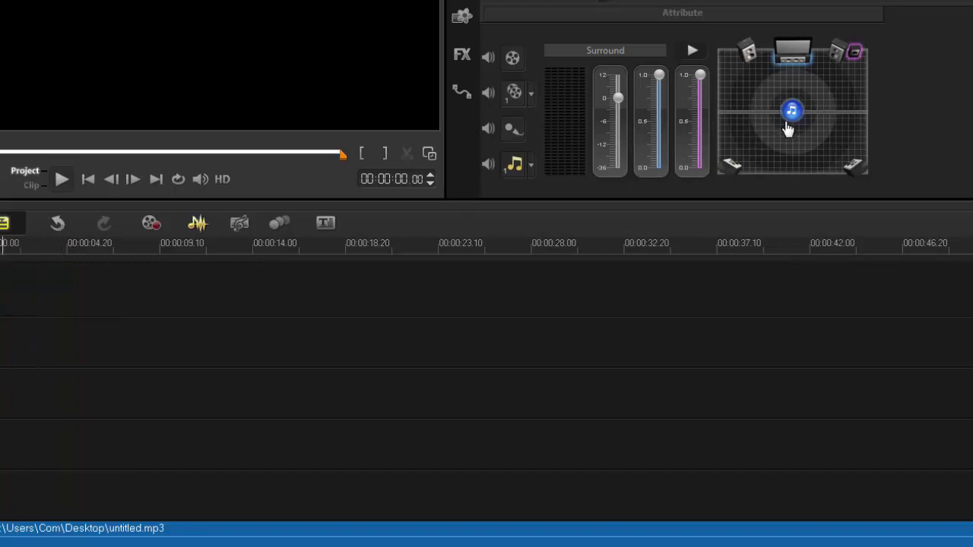
left_click(62, 179)
left_click_drag(797, 124, 849, 113)
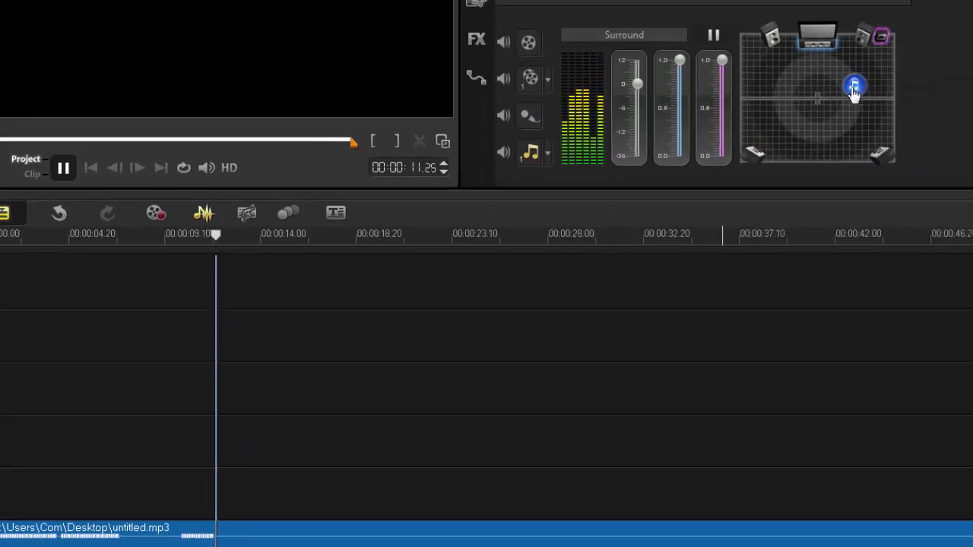
Pan the playing music toward the lower right, then pause at 00:00:20.21
left_click_drag(853, 90, 812, 104)
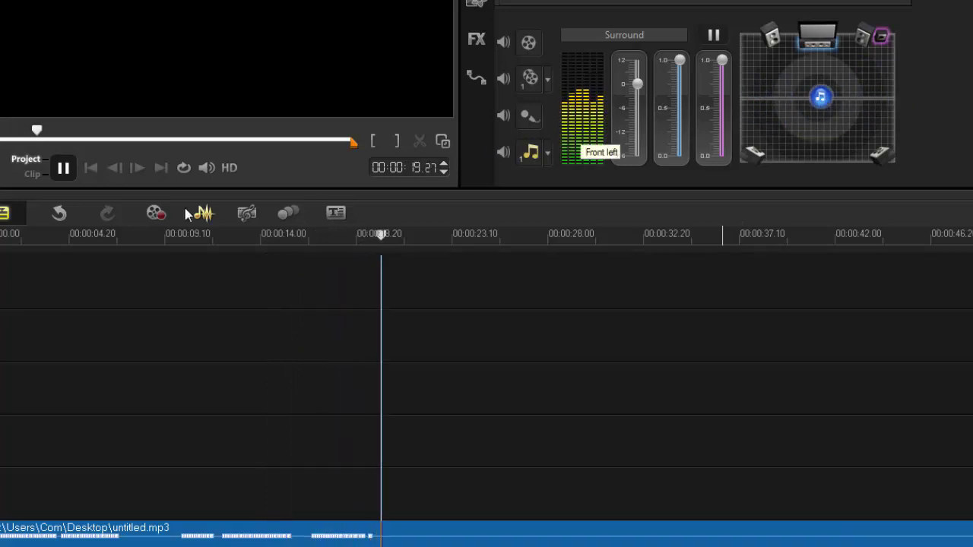
left_click(64, 168)
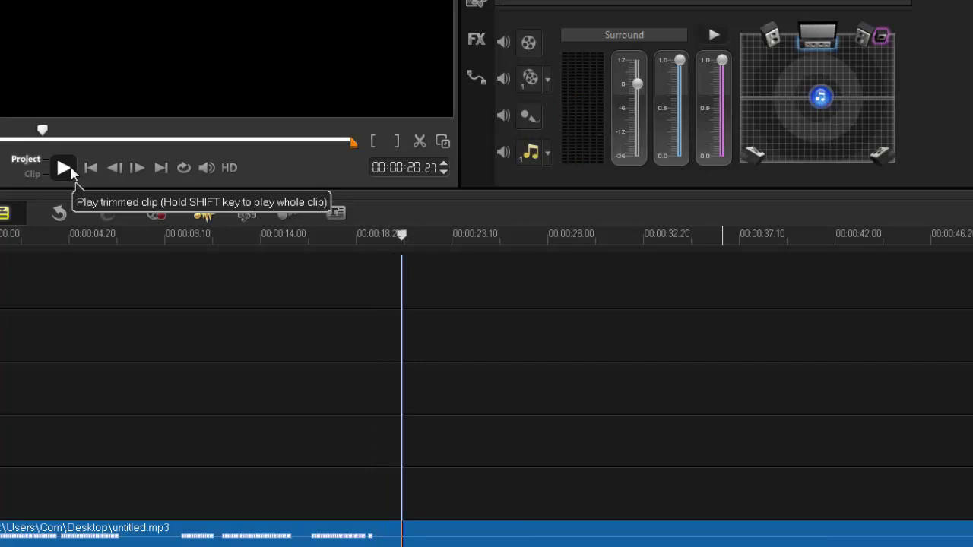